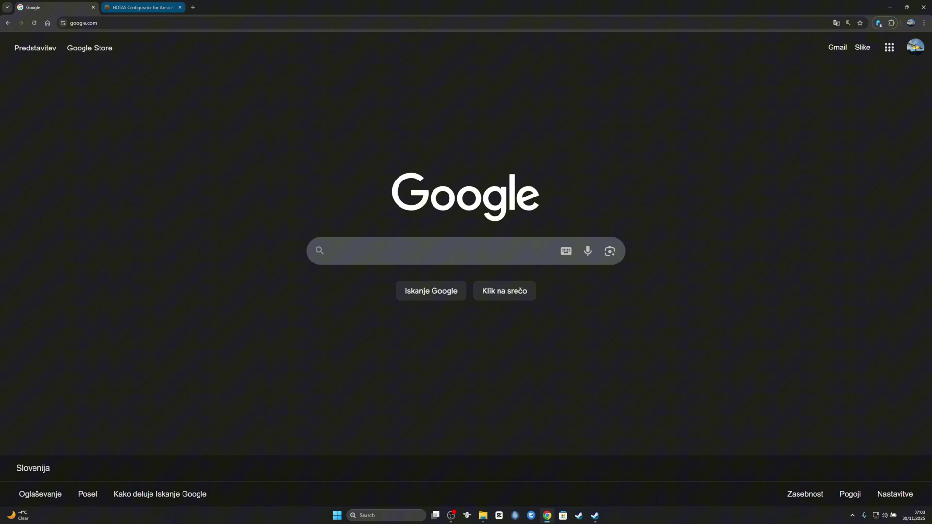
# Switch to the HOTAS Configurator page in Chrome.
pyautogui.click(141, 7)
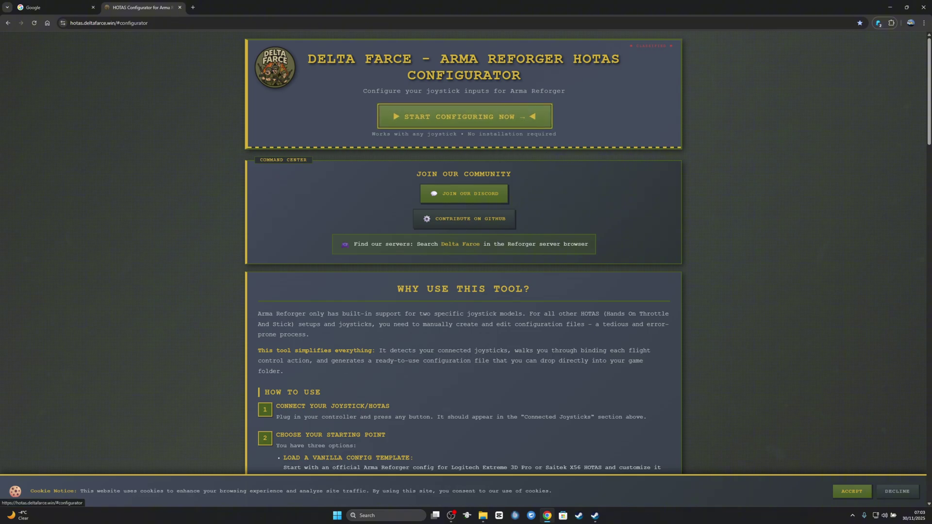
# Start configuring and capture joystick1:axis5- for Helicopter Collective Increase.
pyautogui.click(465, 117)
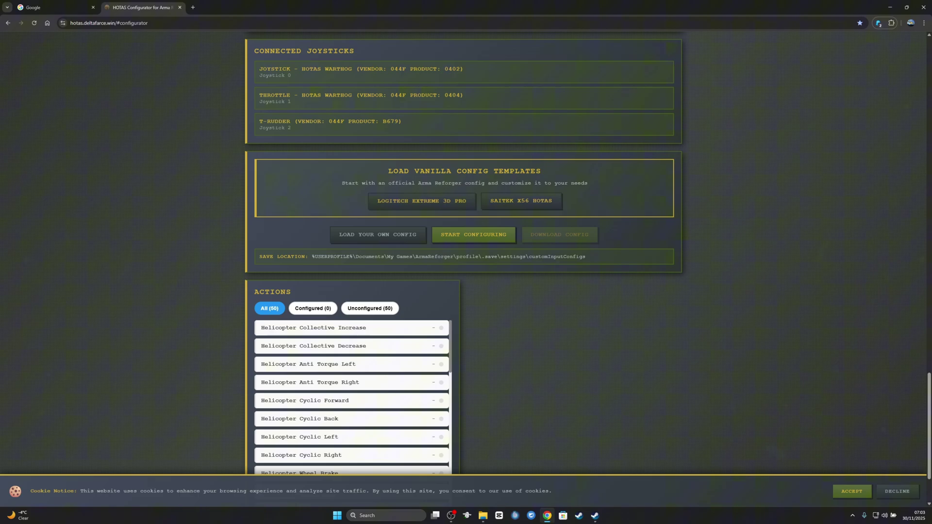
pyautogui.click(475, 235)
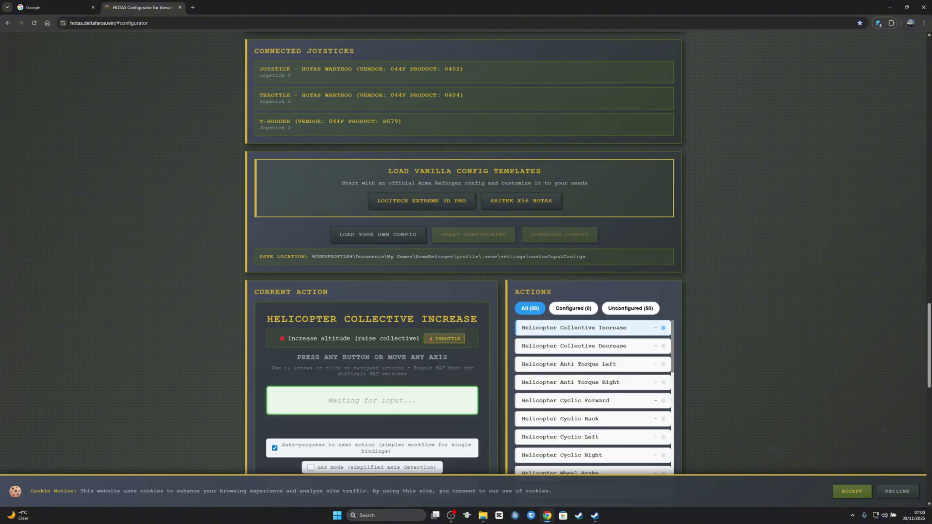
pyautogui.scroll(-3, 466, 252)
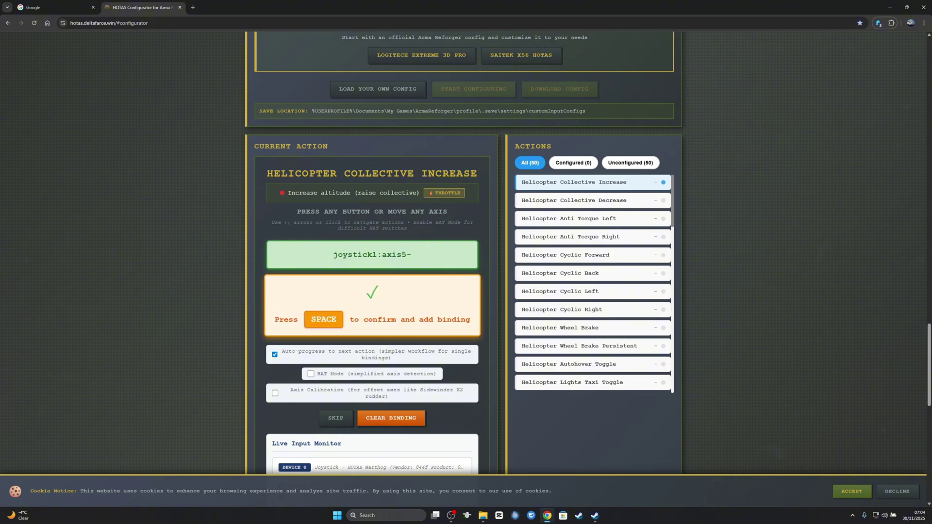
# Confirm the throttle, rudder and stick axes for collective, anti-torque and the four cyclic directions.
pyautogui.press('space')
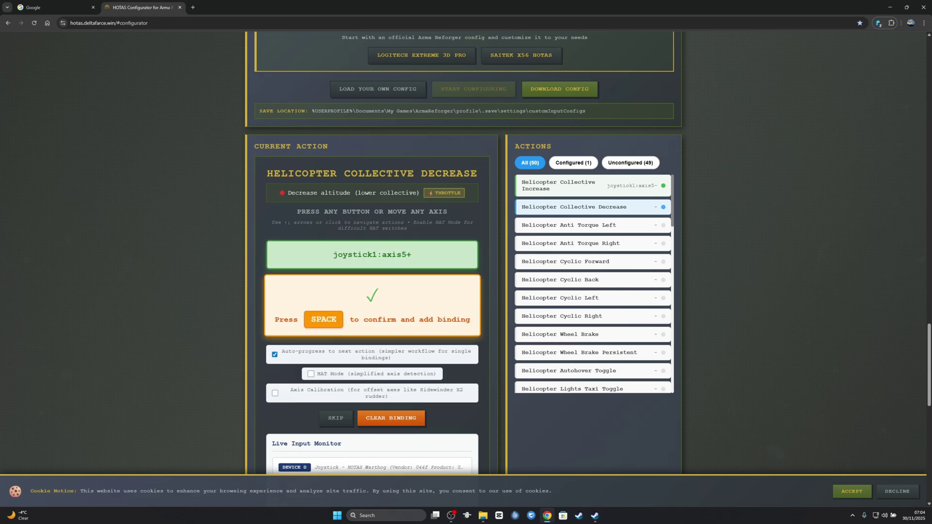
pyautogui.press('space')
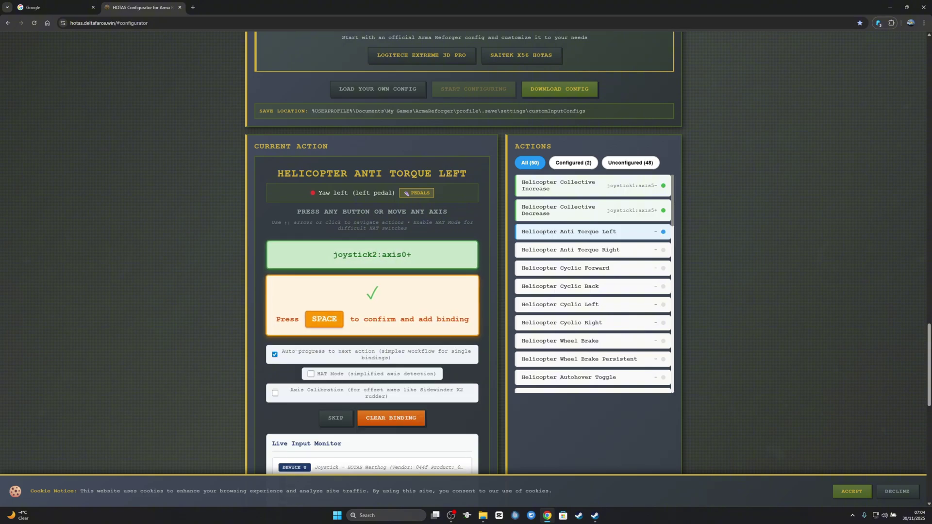
pyautogui.press('space')
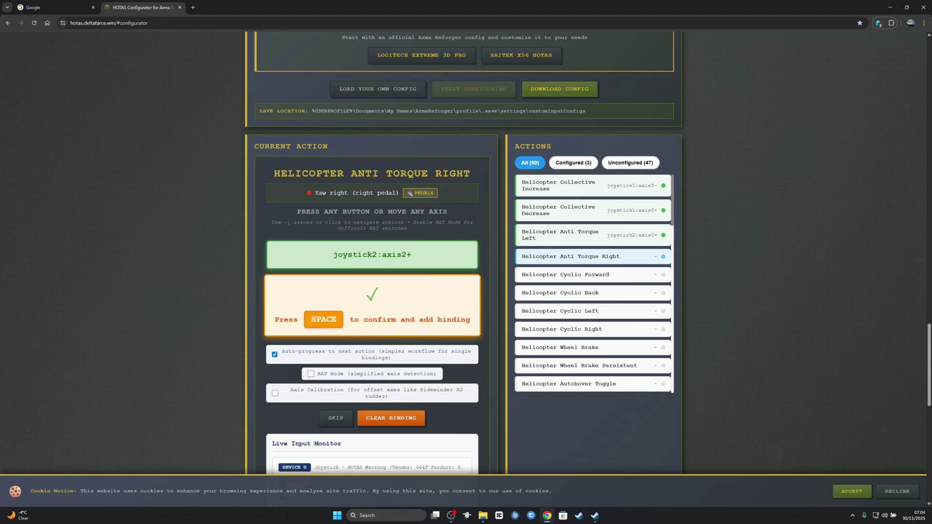
pyautogui.press('space')
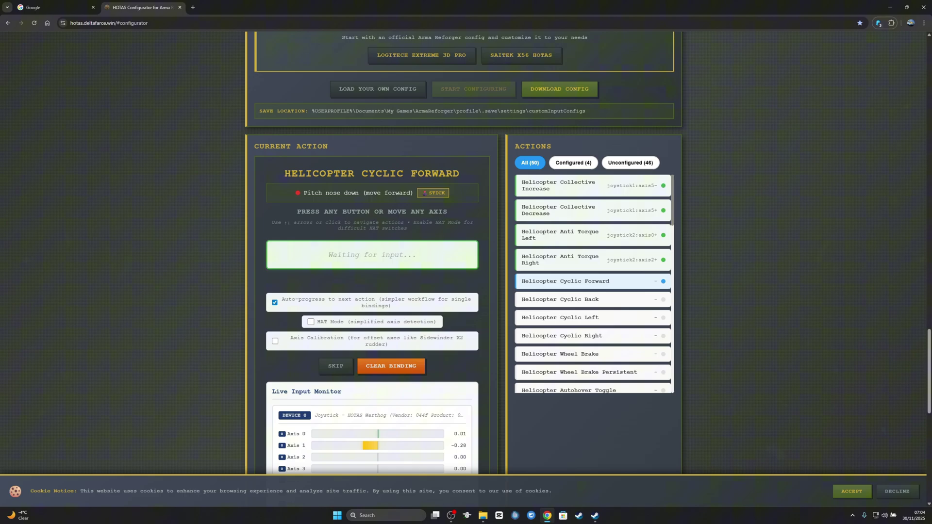
pyautogui.press('space')
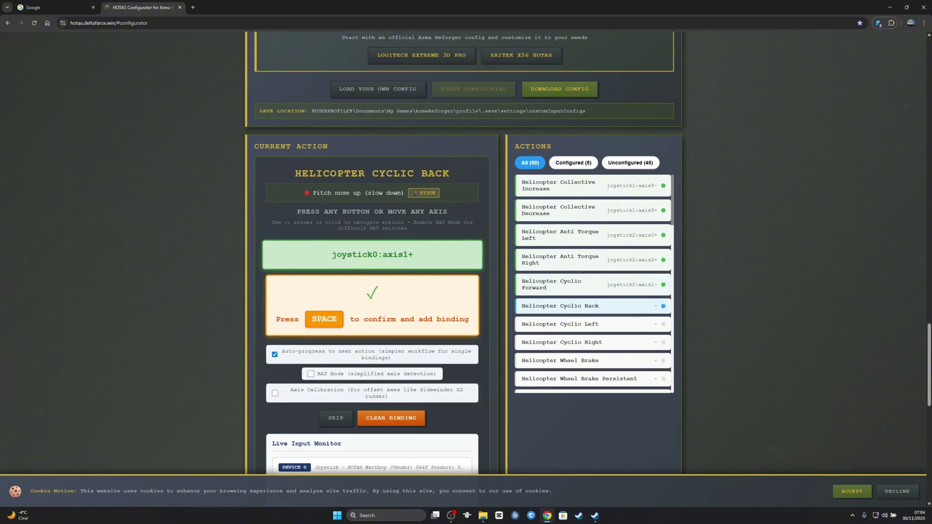
pyautogui.press('space')
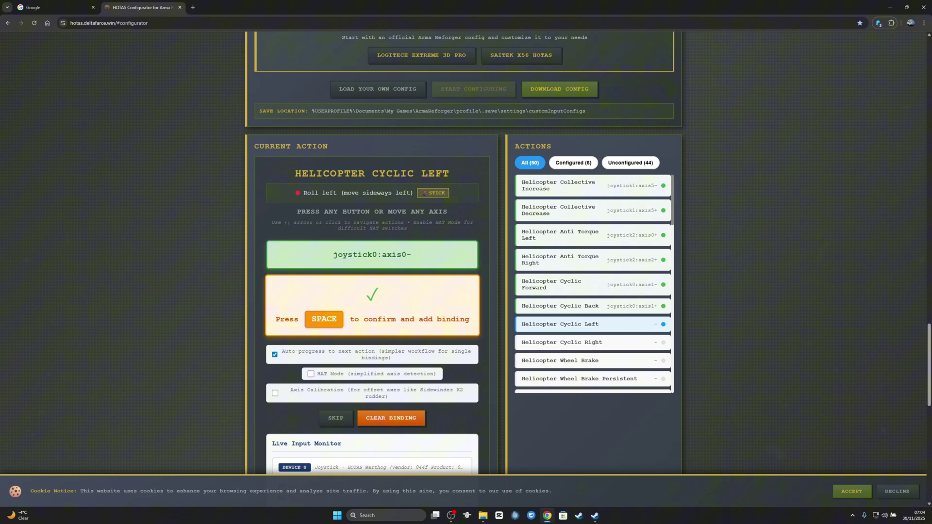
pyautogui.press('space')
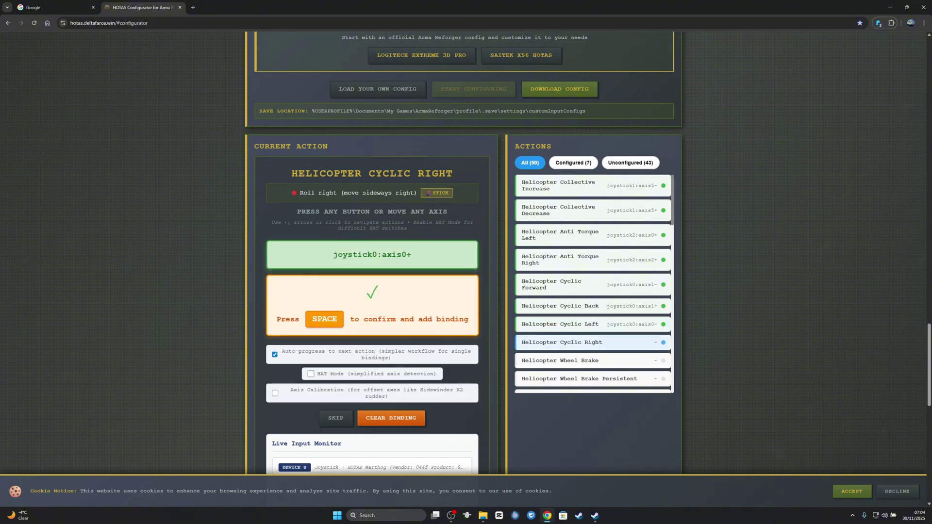
pyautogui.press('space')
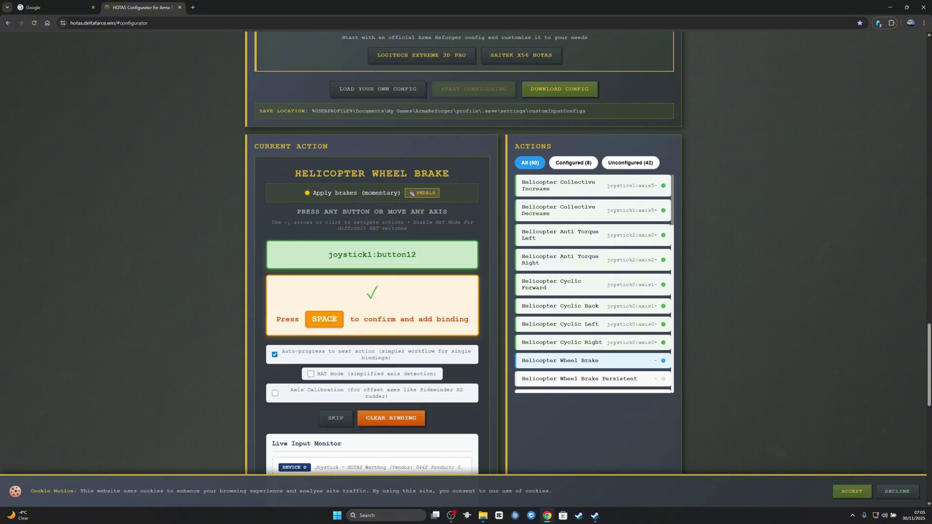
# Bind Wheel Brake to button12 and Wheel Brake Persistent to button13, skipping Autohover Toggle.
pyautogui.press('space')
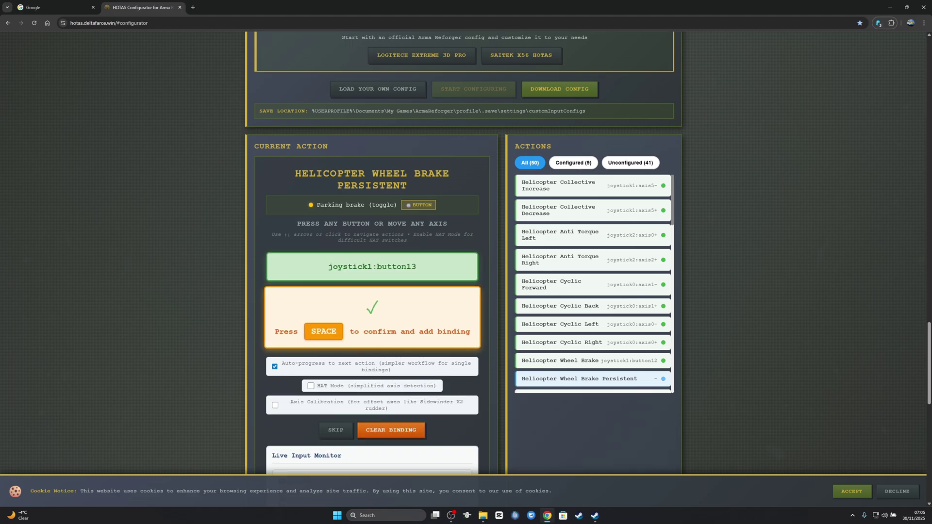
pyautogui.press('space')
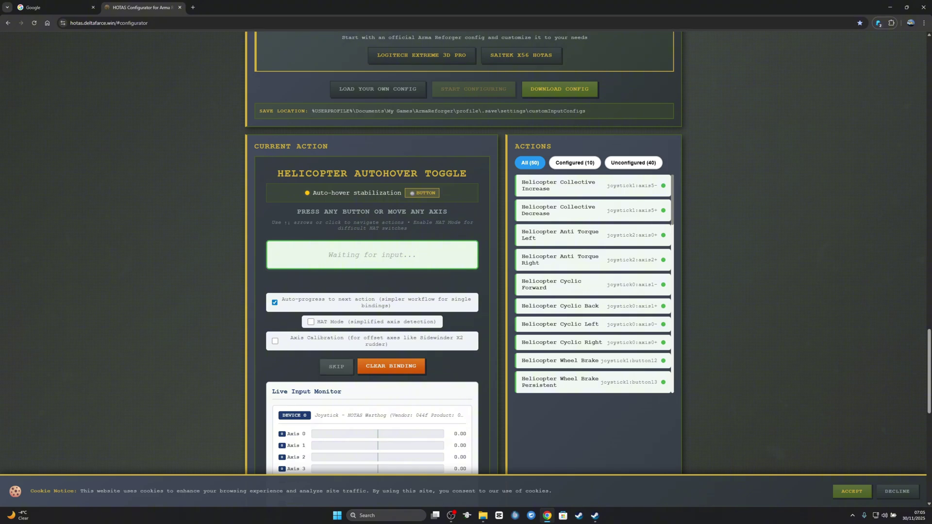
pyautogui.press('Down')
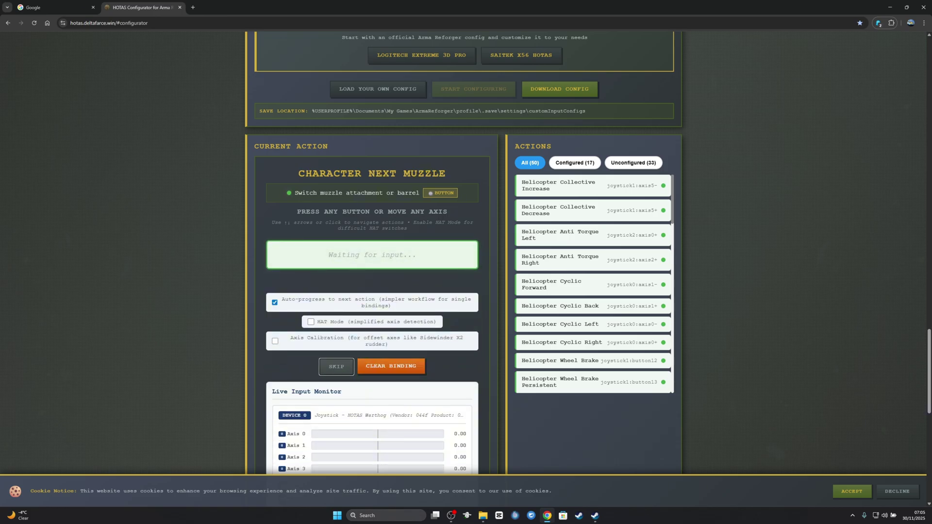
# Skip Character Next Muzzle, bind Turret Reload, and skip Turret Next Weapon.
pyautogui.click(336, 366)
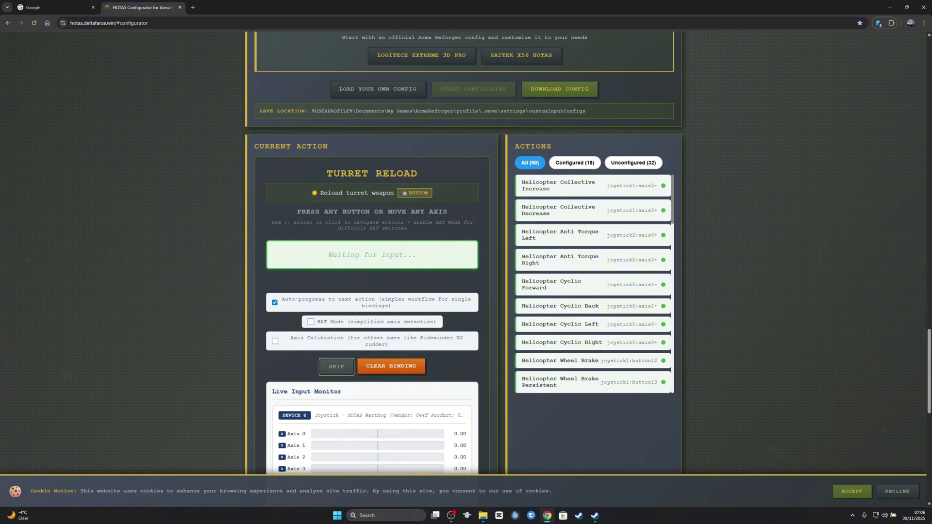
pyautogui.press('Return')
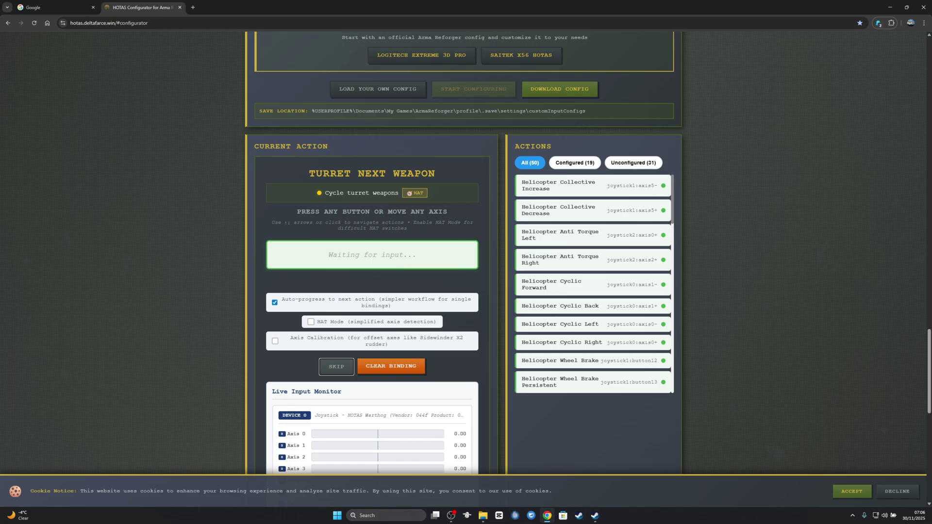
pyautogui.press('Return')
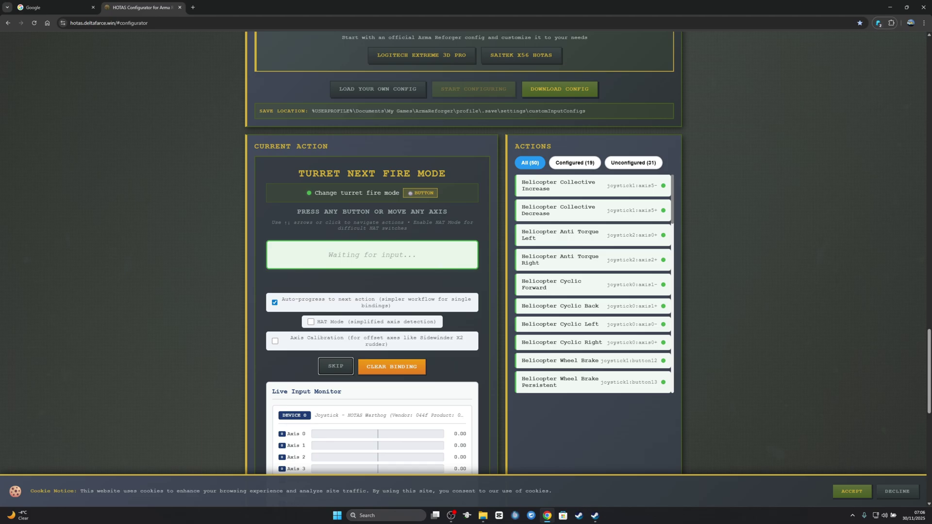
# Skip Turret Next Fire Mode, both TurretADS actions, Turret Rotate Left/Right and Aim Up/Down.
pyautogui.press('Down')
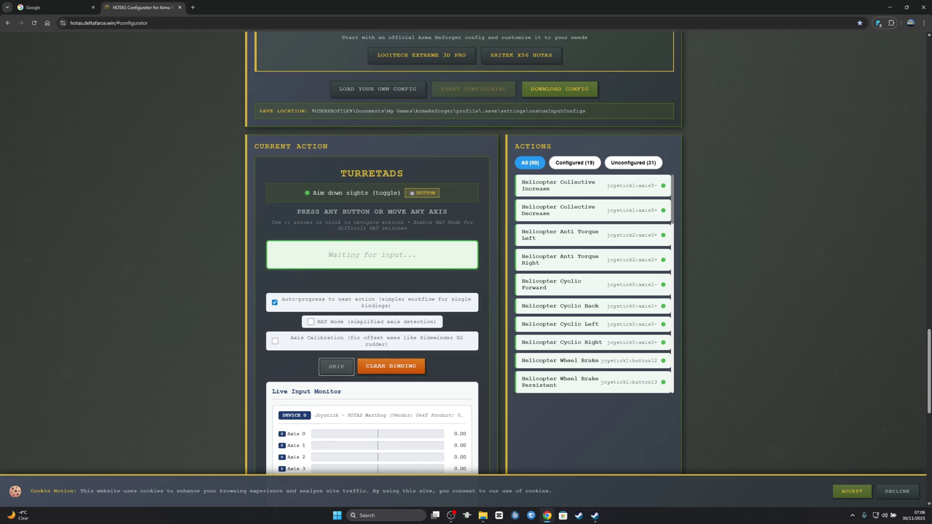
pyautogui.press('Down')
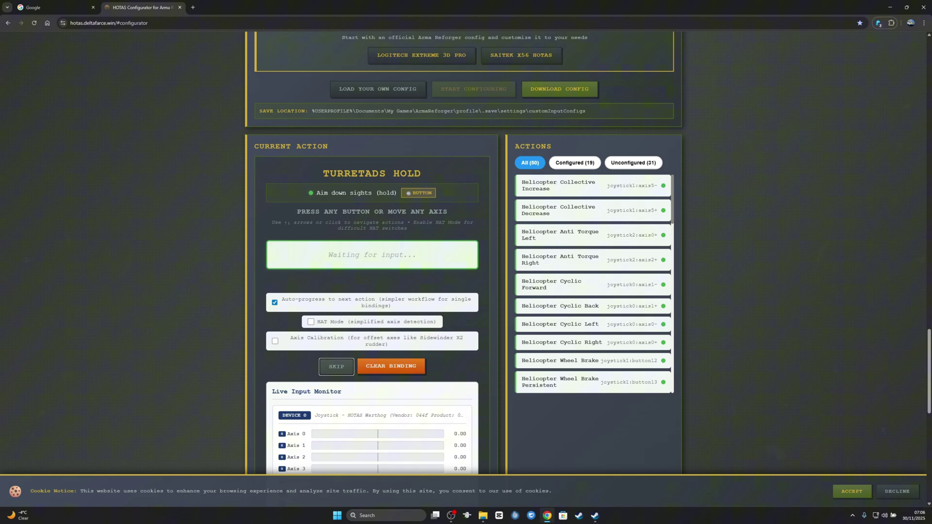
pyautogui.press('Down')
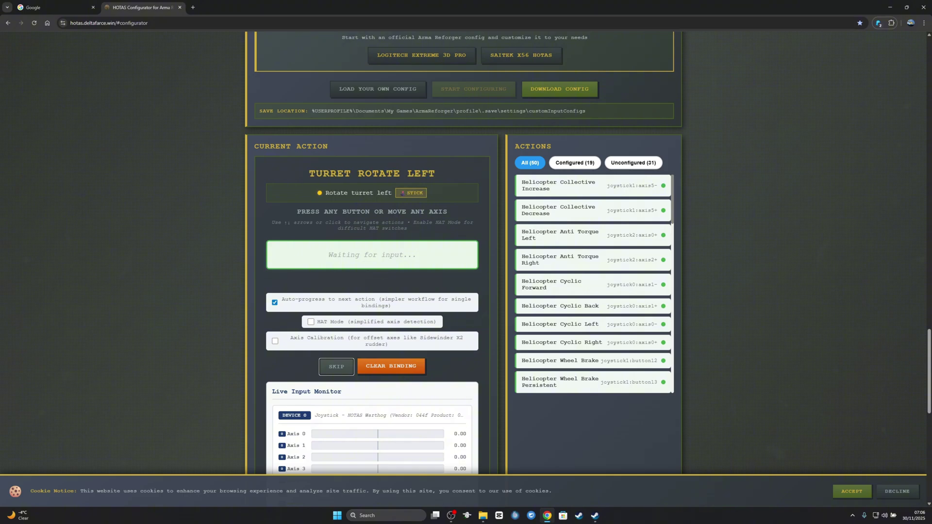
pyautogui.press('Down')
pyautogui.press('Down')
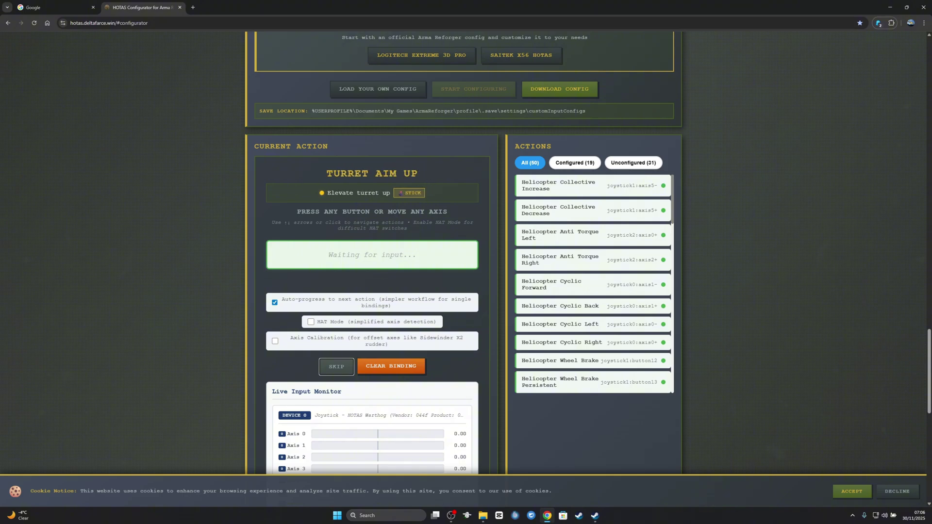
pyautogui.press('Down')
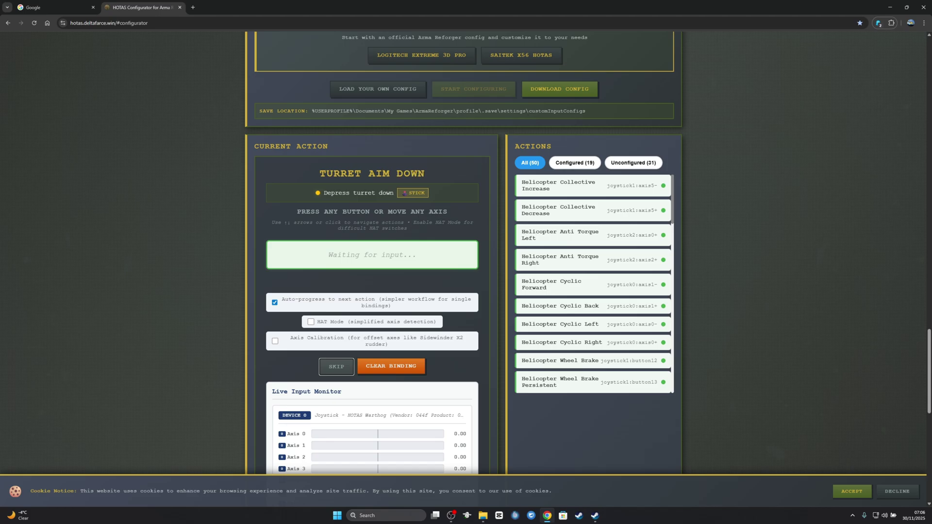
pyautogui.press('Down')
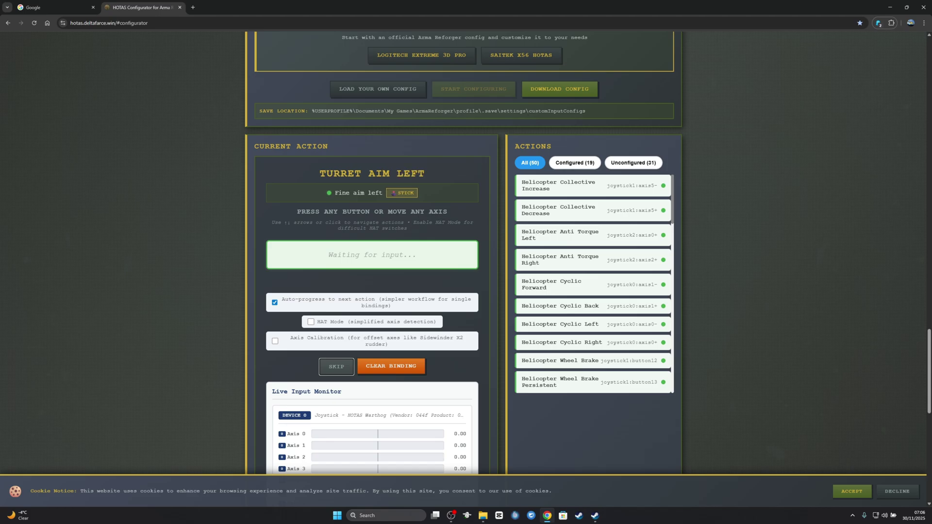
pyautogui.press('Down')
pyautogui.press('Down')
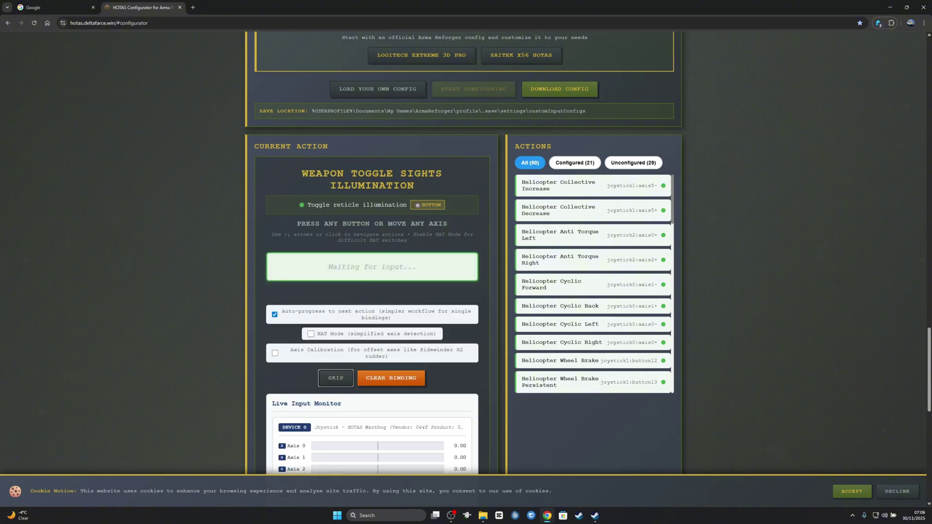
# Leave Weapon Toggle Sights Illumination and Weapon Switch Optics unbound.
pyautogui.press('Return')
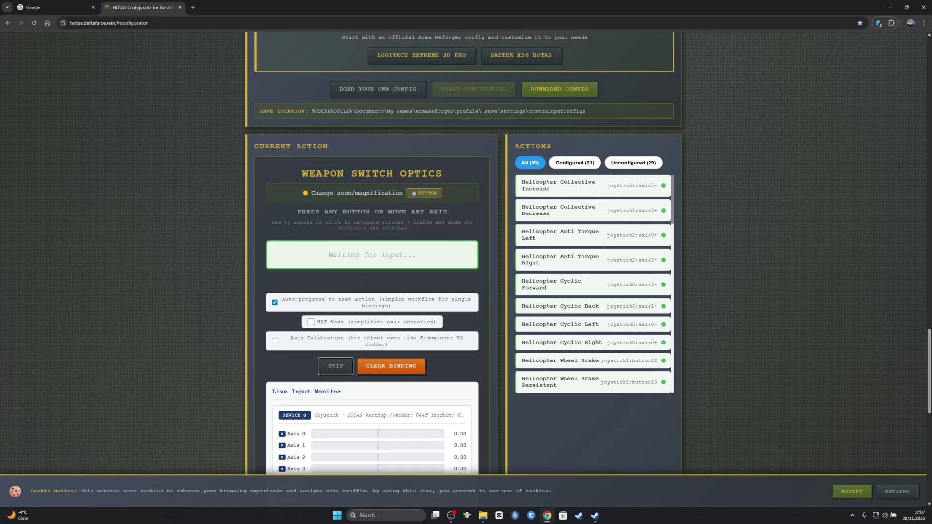
pyautogui.click(336, 366)
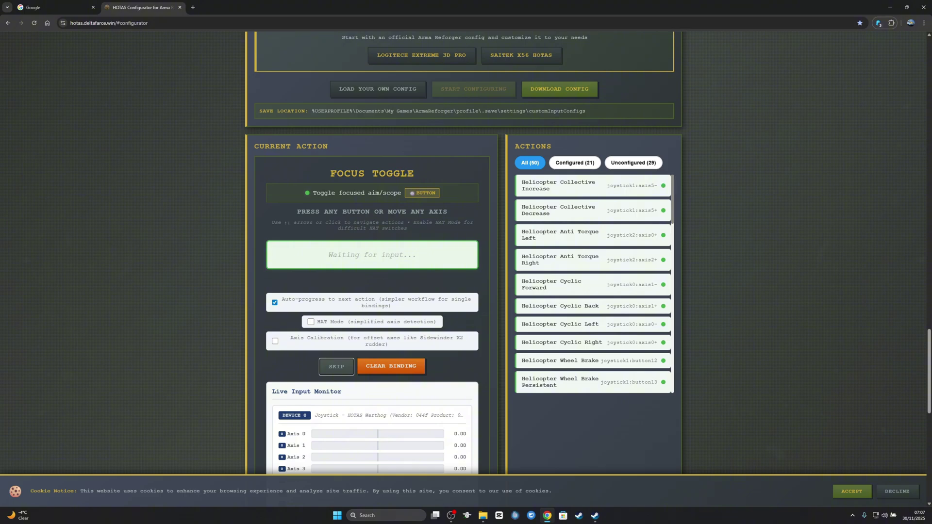
# Skip Focus Toggle and Freelook, and bind the detected button to Freelook Reset.
pyautogui.click(311, 322)
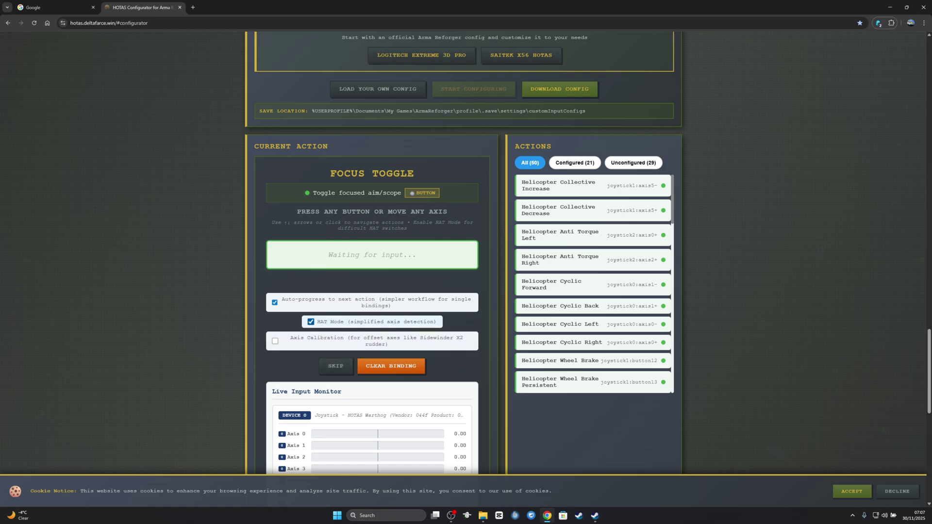
pyautogui.press('space')
pyautogui.click(336, 366)
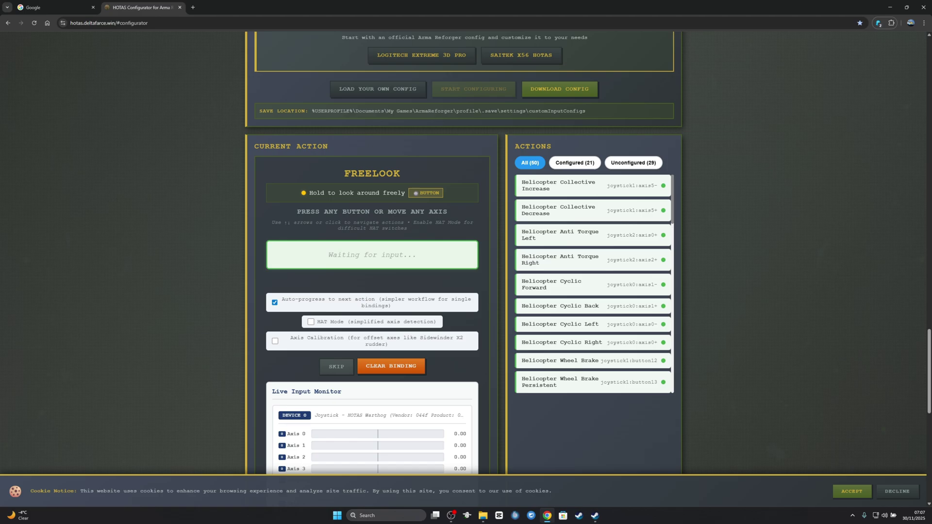
pyautogui.press('Down')
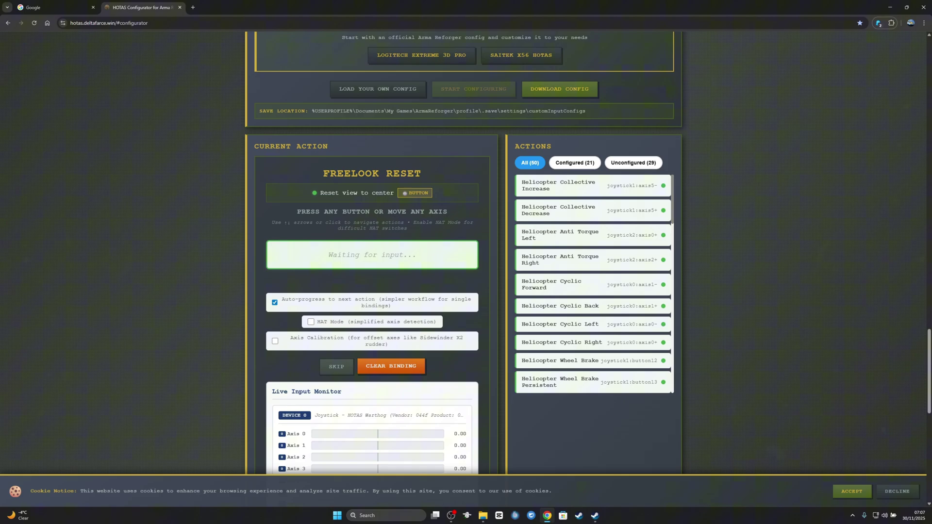
pyautogui.press('space')
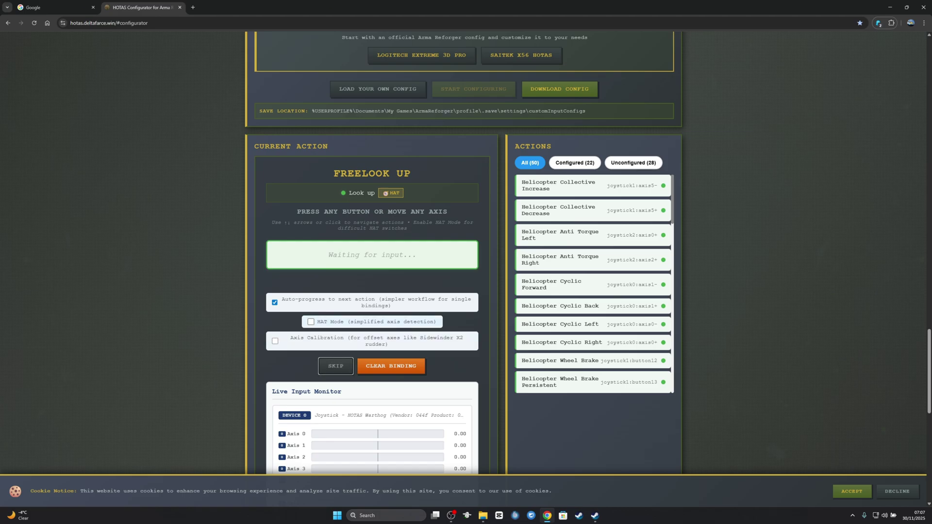
# With HAT Mode on, bind the hat directions to Freelook Up, Down and Left.
pyautogui.click(311, 322)
pyautogui.press('Return')
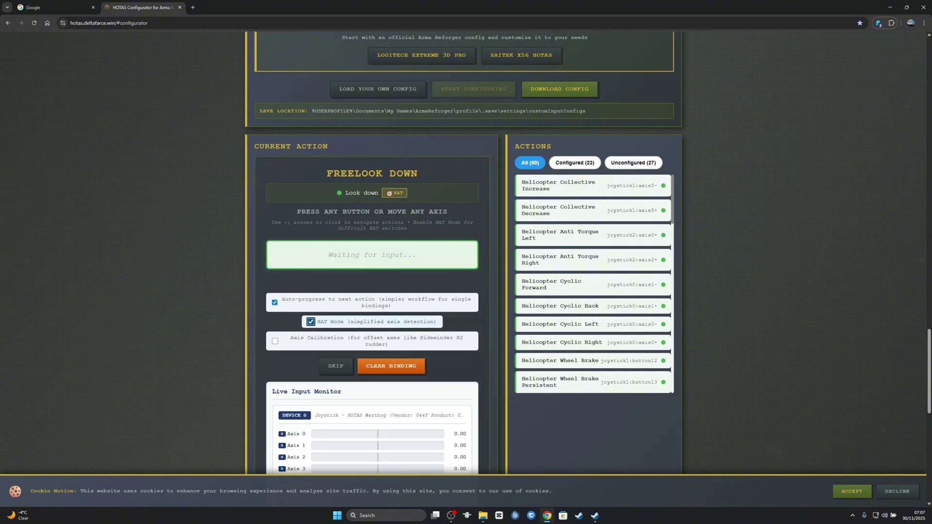
pyautogui.press('Return')
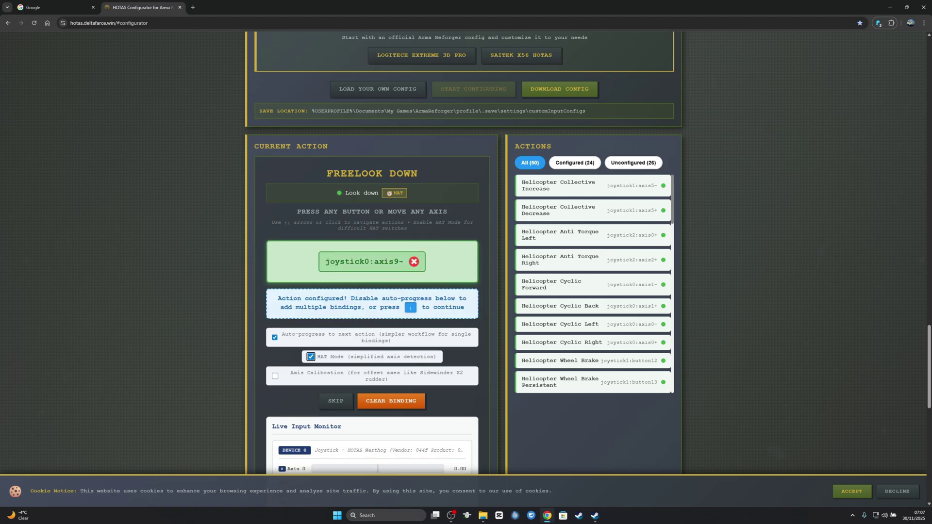
pyautogui.press('Return')
pyautogui.press('Return')
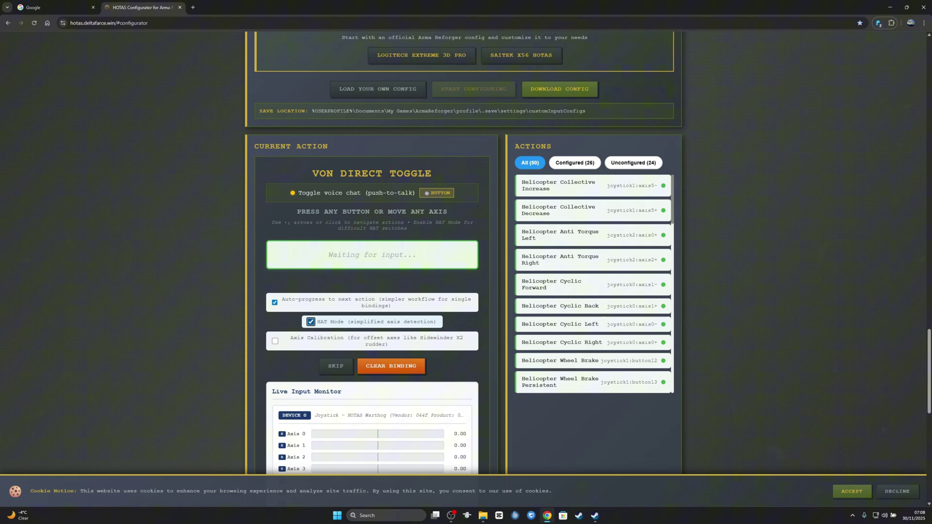
# Turn HAT Mode off, bind VON Direct Toggle to joystick1:button0, and skip VON Channel.
pyautogui.press('space')
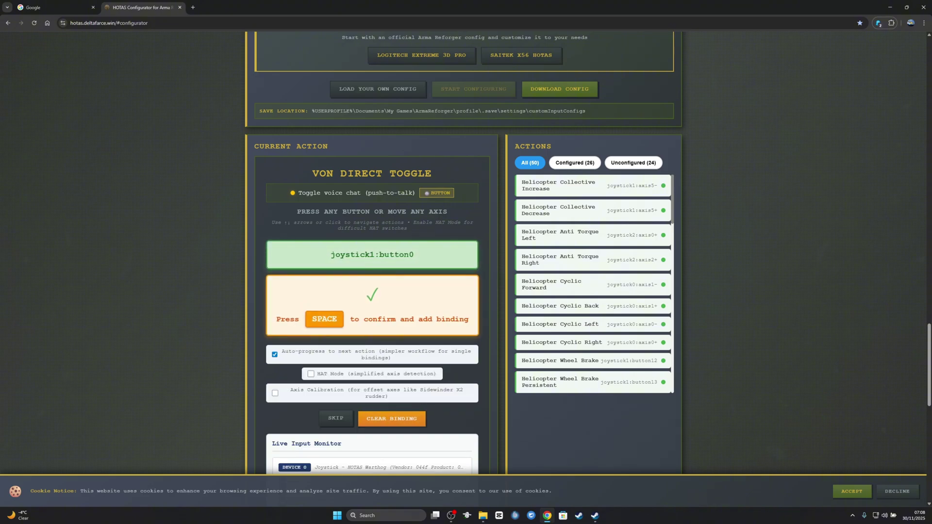
pyautogui.press('space')
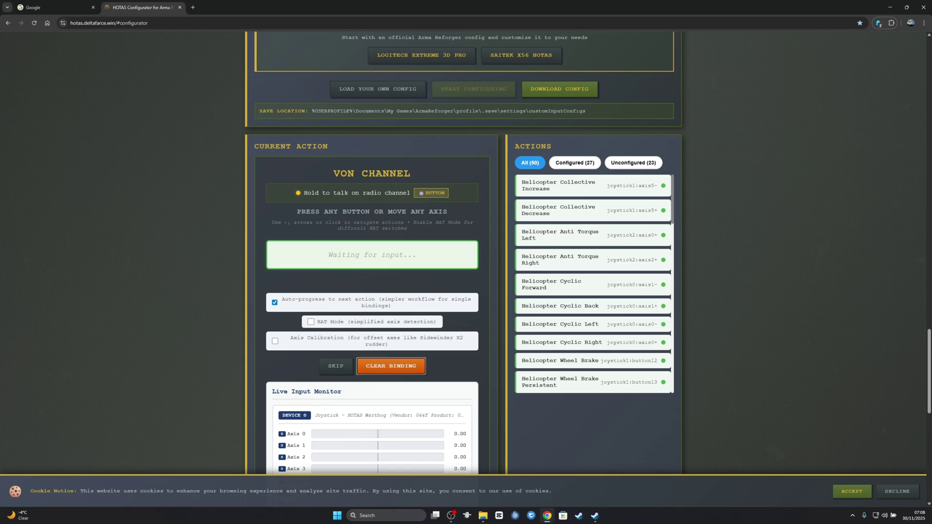
pyautogui.click(336, 366)
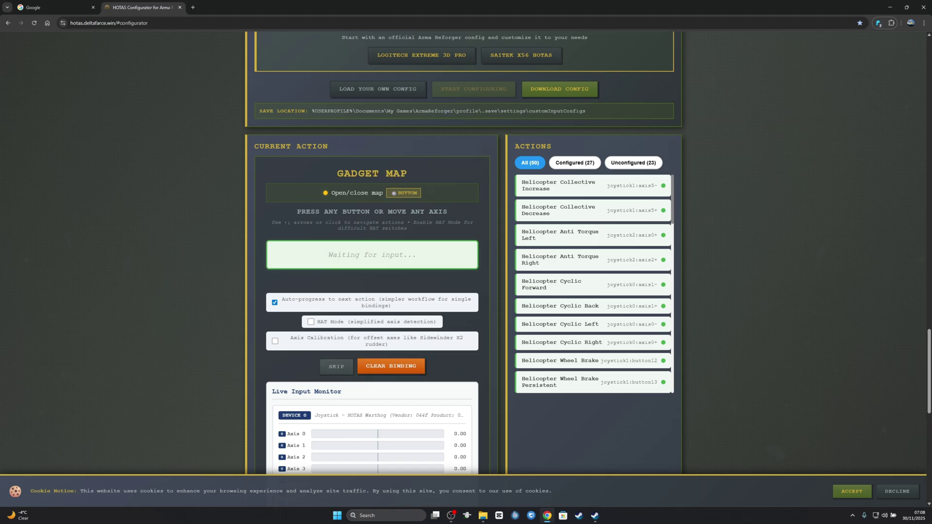
# Skip Gadget Map through Jump Out and bind Deploy Flares to joystick1:button14.
pyautogui.press('Down')
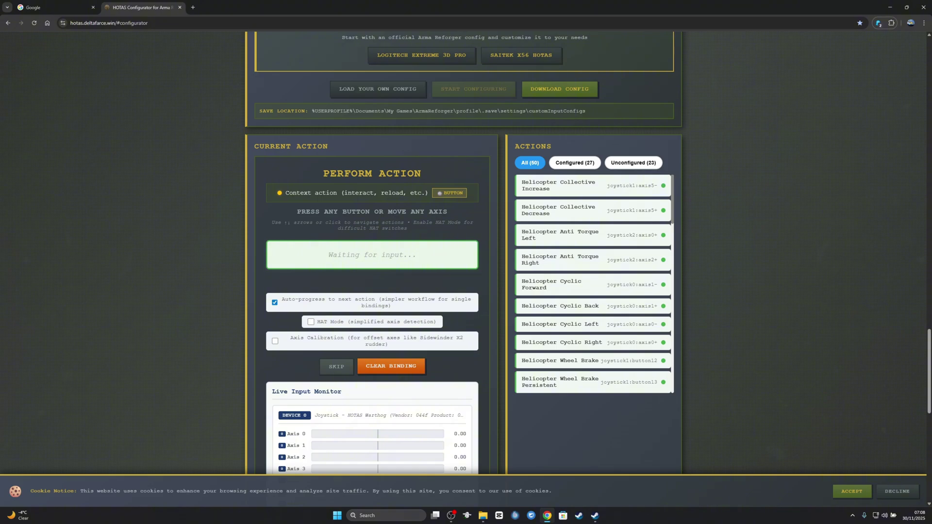
pyautogui.press('Down')
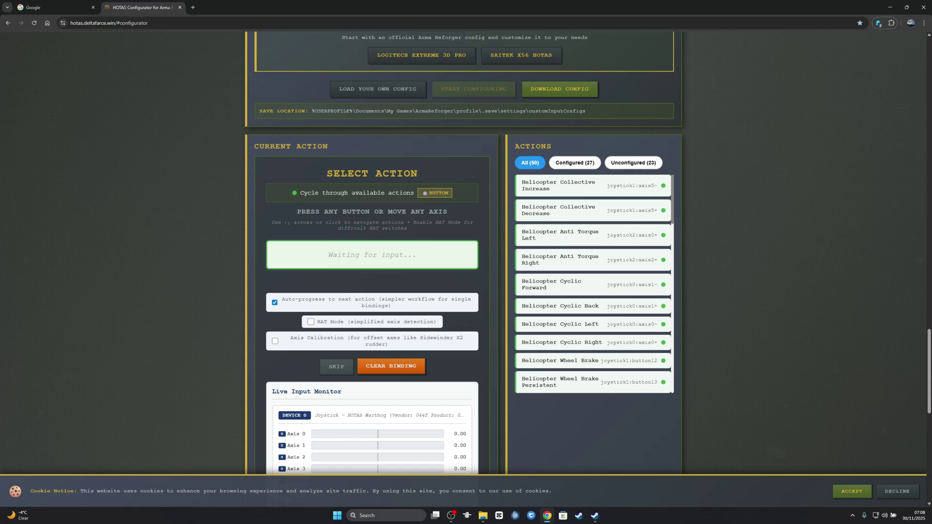
pyautogui.press('Down')
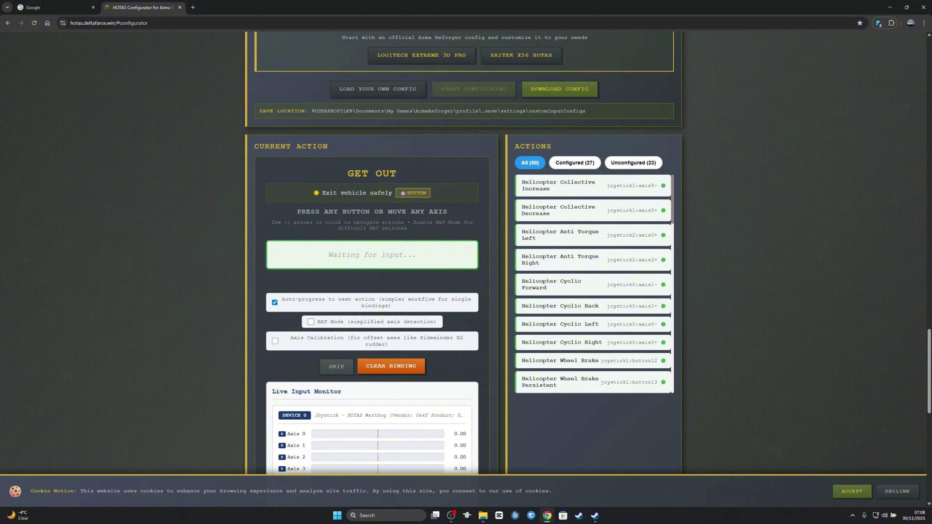
pyautogui.press('Down')
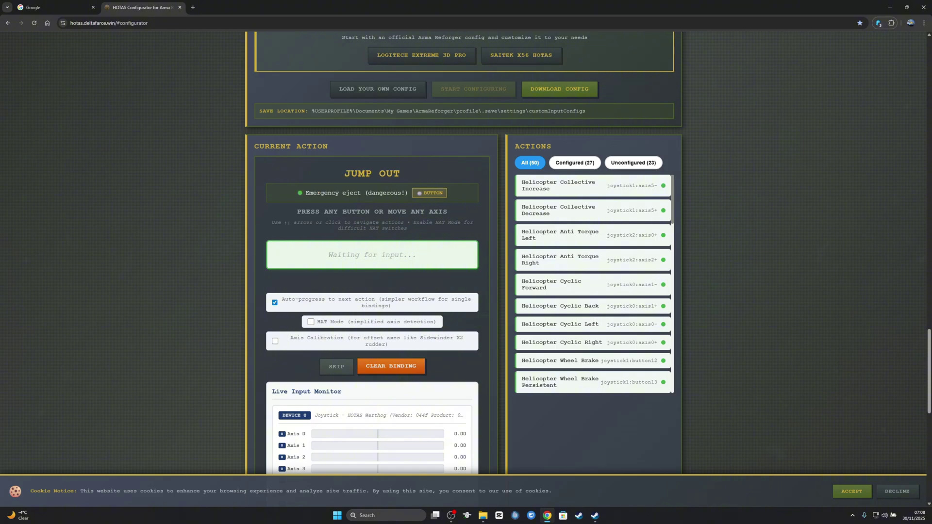
pyautogui.press('Down')
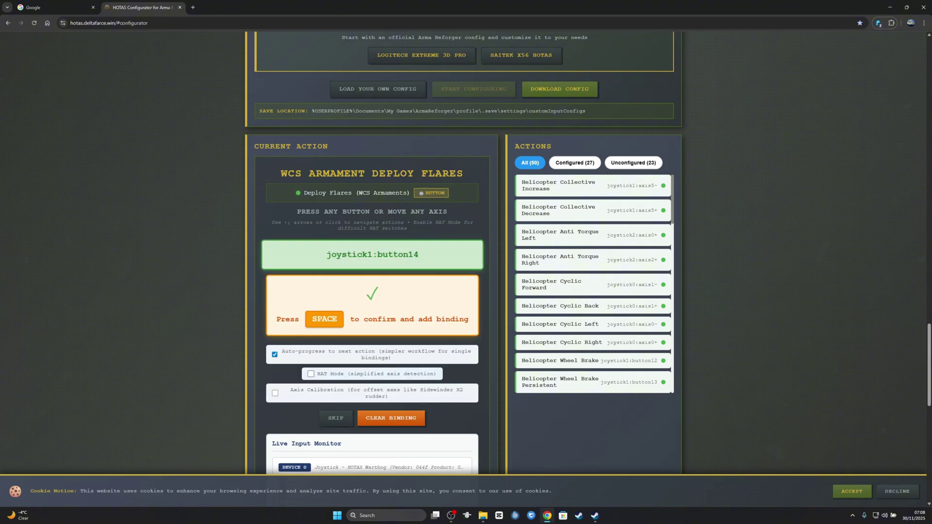
pyautogui.press('space')
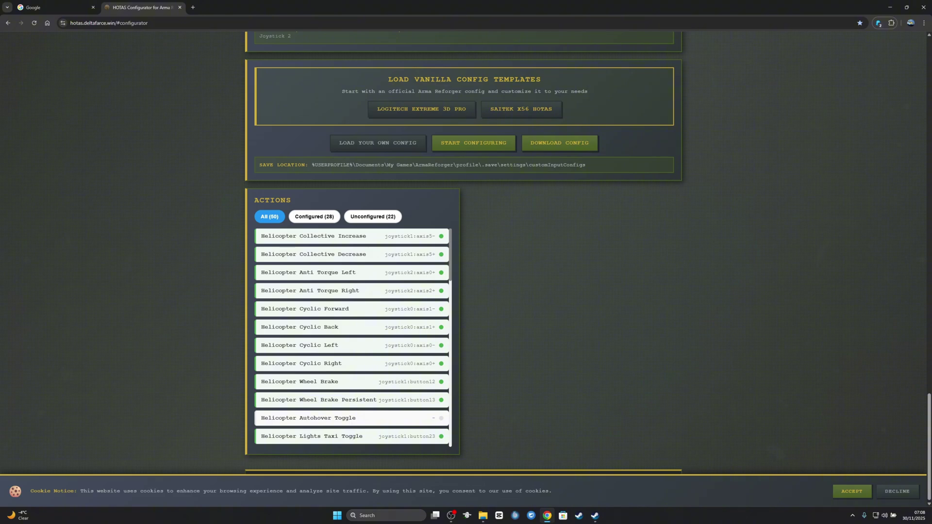
# Download the Warthog config under its default name, browsing into My Games\ArmaReforger\profile.
pyautogui.scroll(-14, 352, 338)
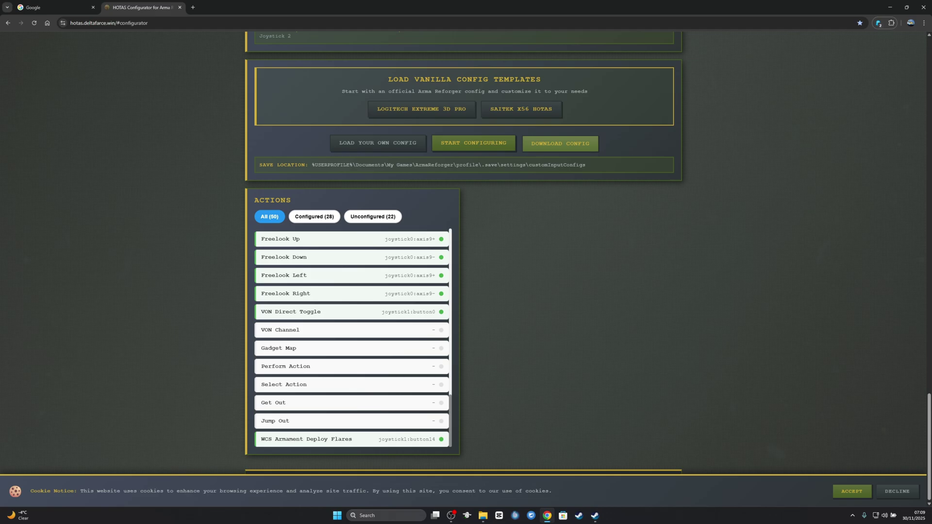
pyautogui.click(559, 143)
pyautogui.press('Return')
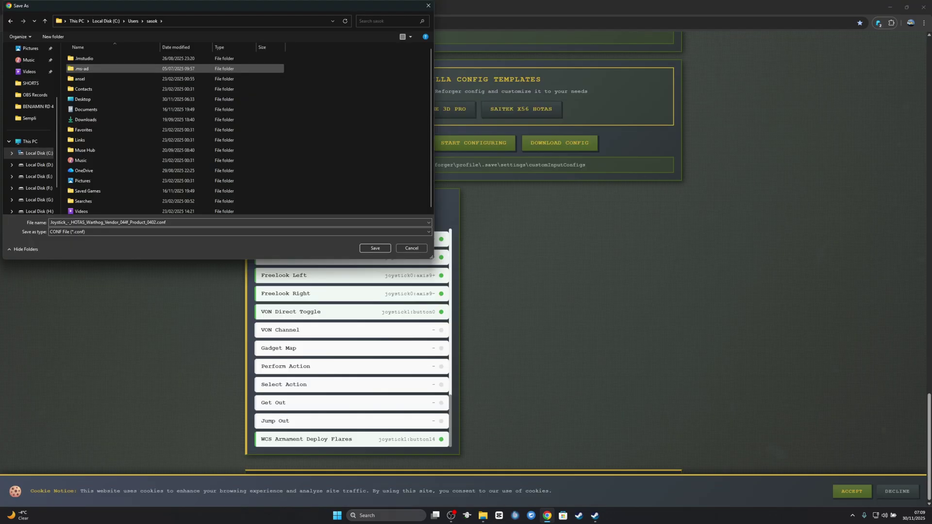
pyautogui.press('Up')
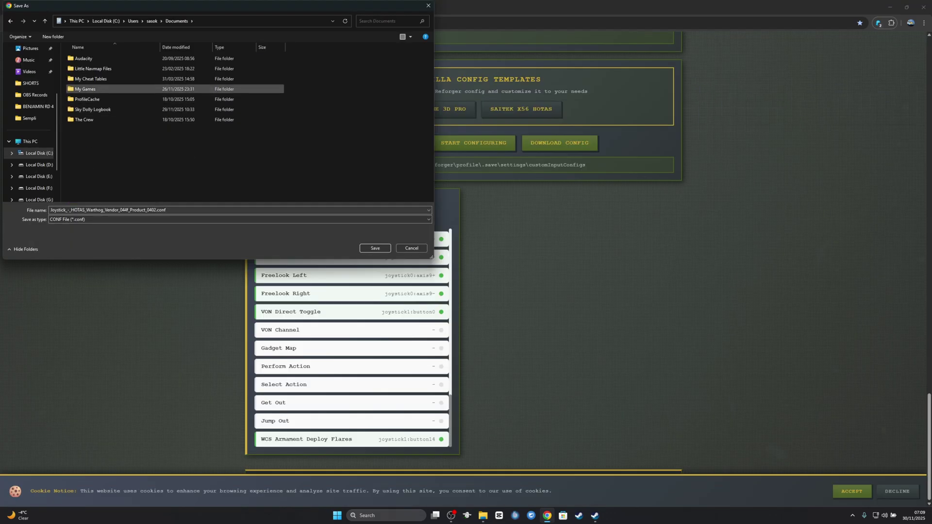
pyautogui.press('Return')
pyautogui.press('Up')
pyautogui.press('Up')
pyautogui.press('Return')
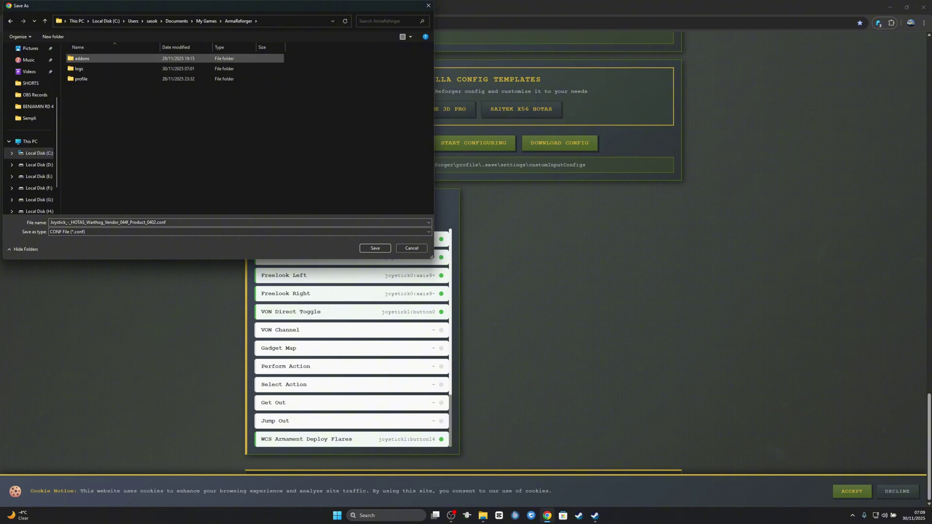
pyautogui.press('Down')
pyautogui.press('Down')
pyautogui.press('Return')
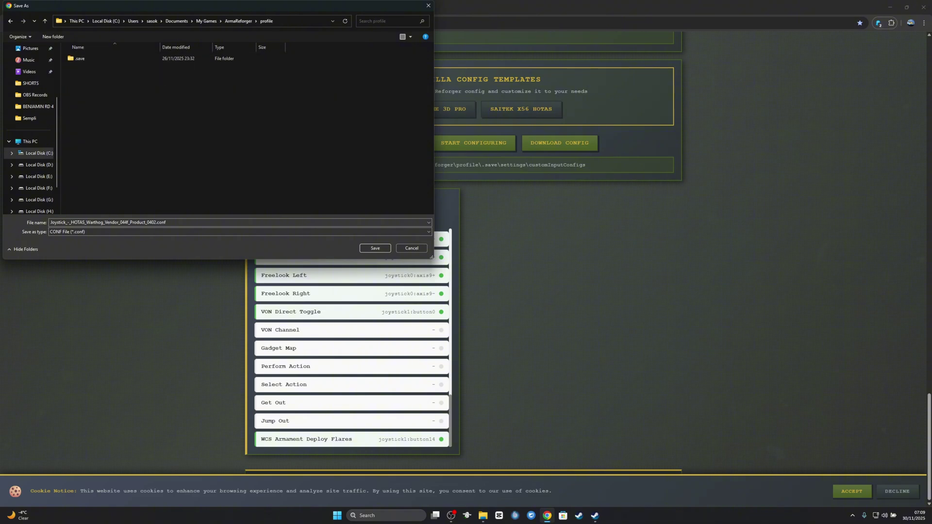
# Save it in .save\settings\customInputConfigs, replacing the existing .conf file.
pyautogui.press('Down')
pyautogui.press('Return')
pyautogui.press('Down')
pyautogui.press('Return')
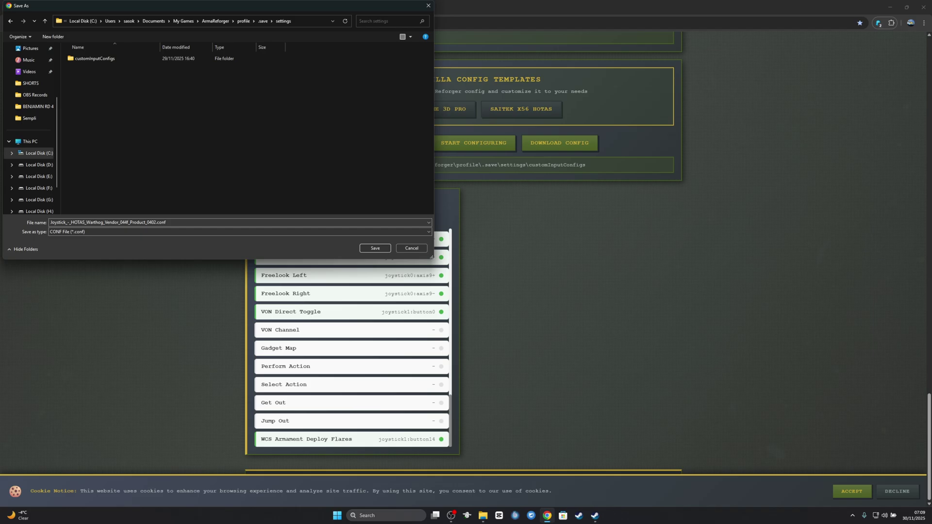
pyautogui.press('Down')
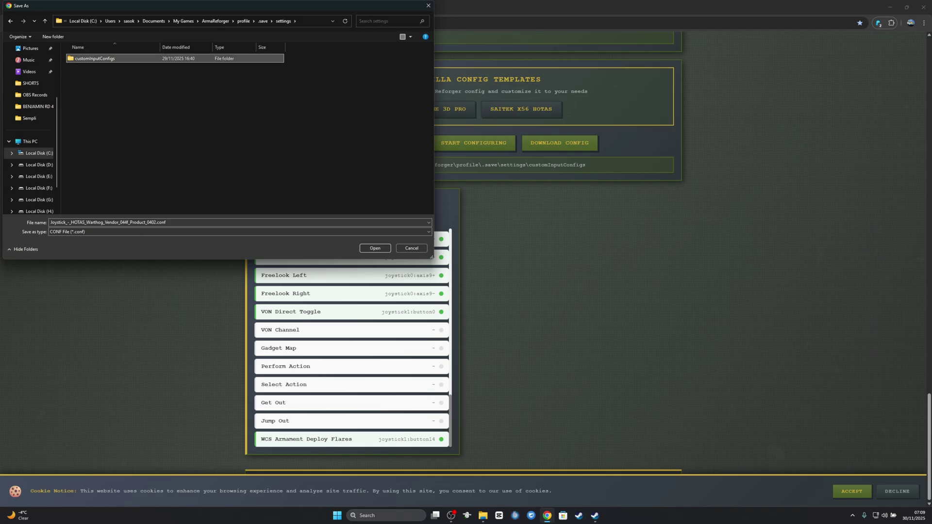
pyautogui.press('Return')
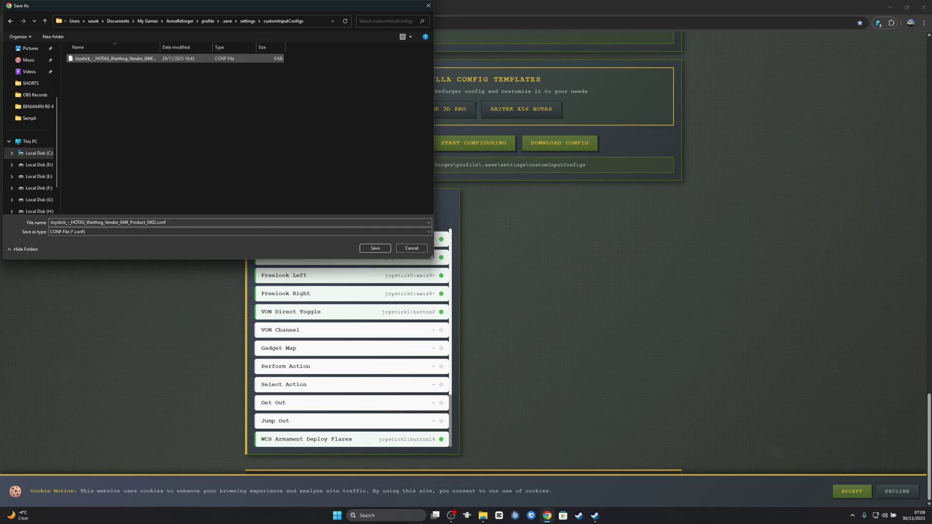
pyautogui.press('Return')
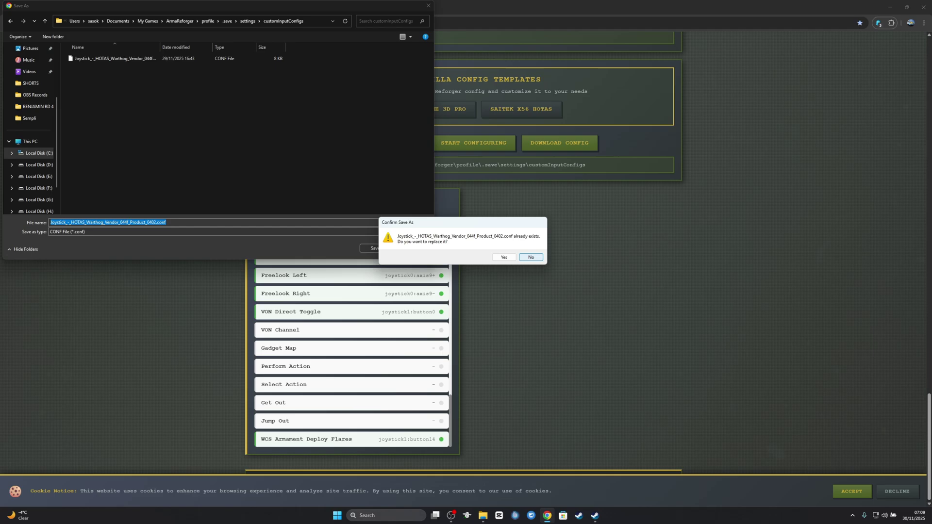
pyautogui.press('Left')
pyautogui.press('Return')
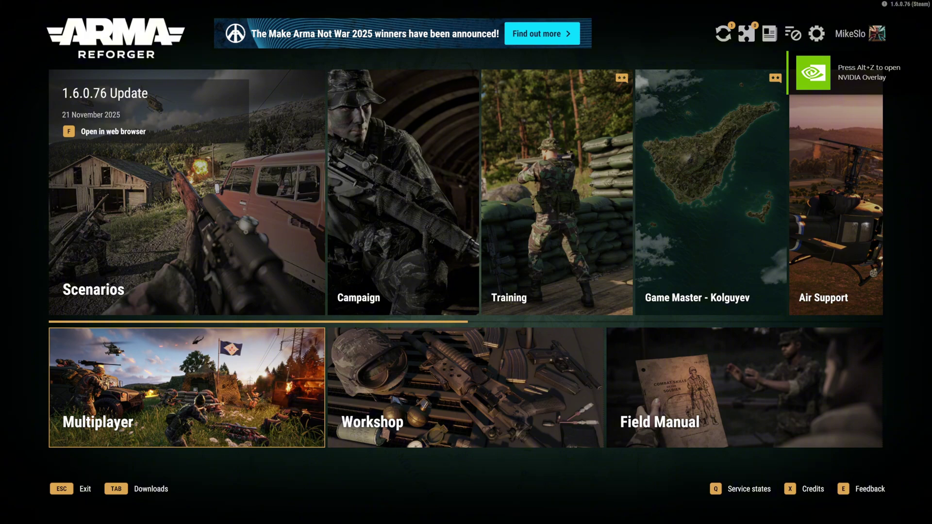
# In Controllers settings, pick the HOTAS Warthog .conf as Joystick preset, then exit to the main menu.
pyautogui.click(816, 33)
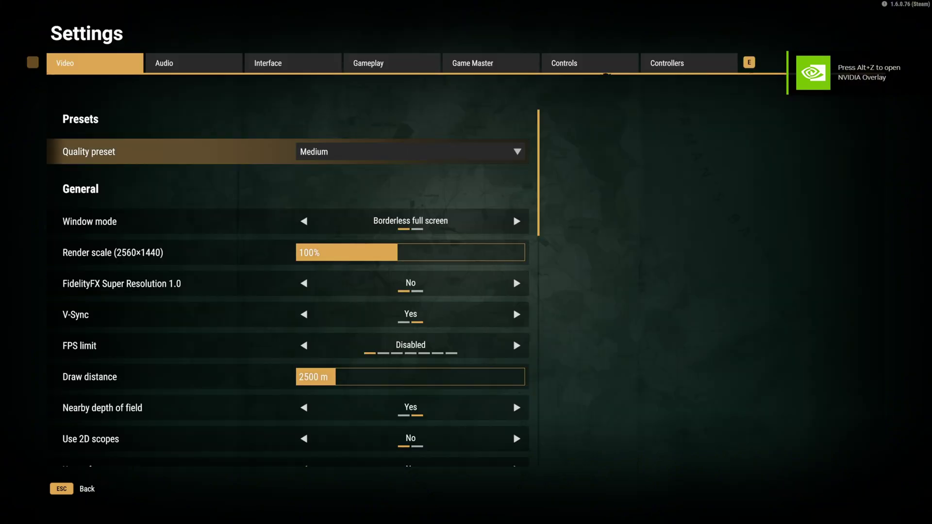
pyautogui.press('q')
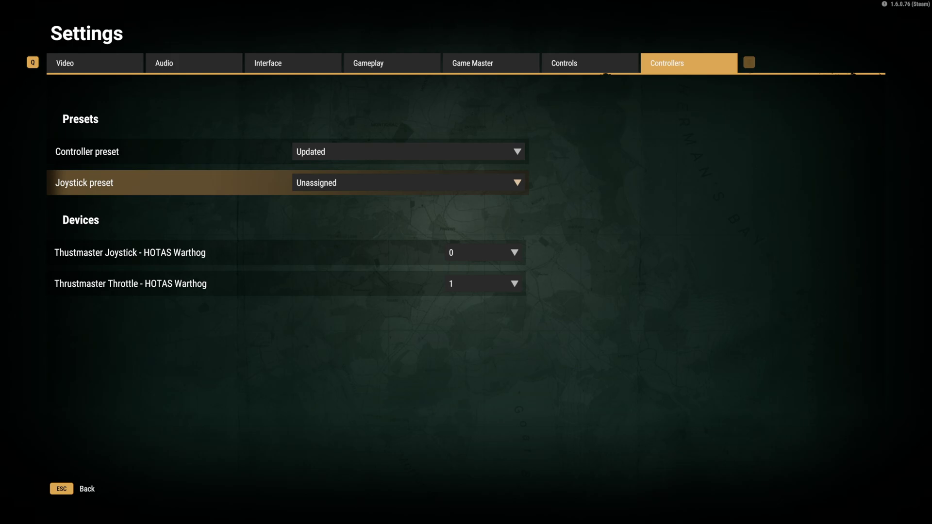
pyautogui.press('Return')
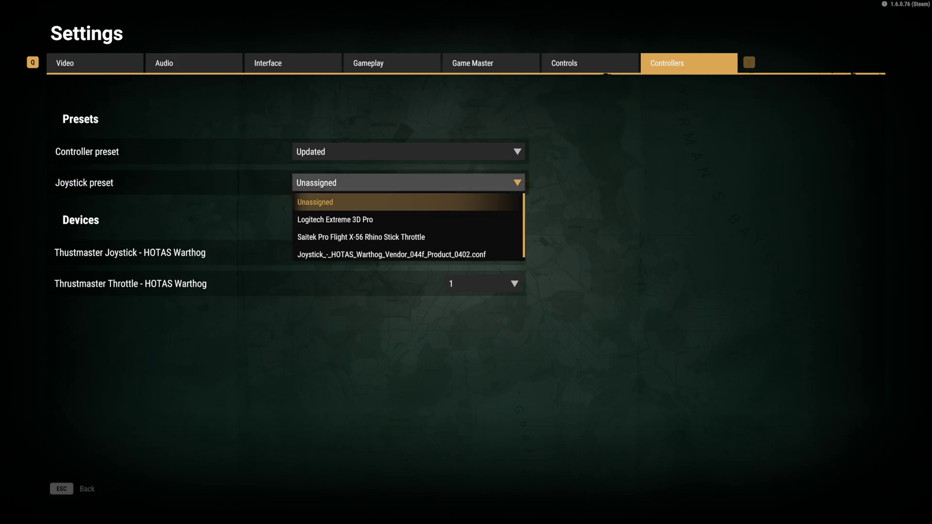
pyautogui.press('Down')
pyautogui.press('Down')
pyautogui.press('Down')
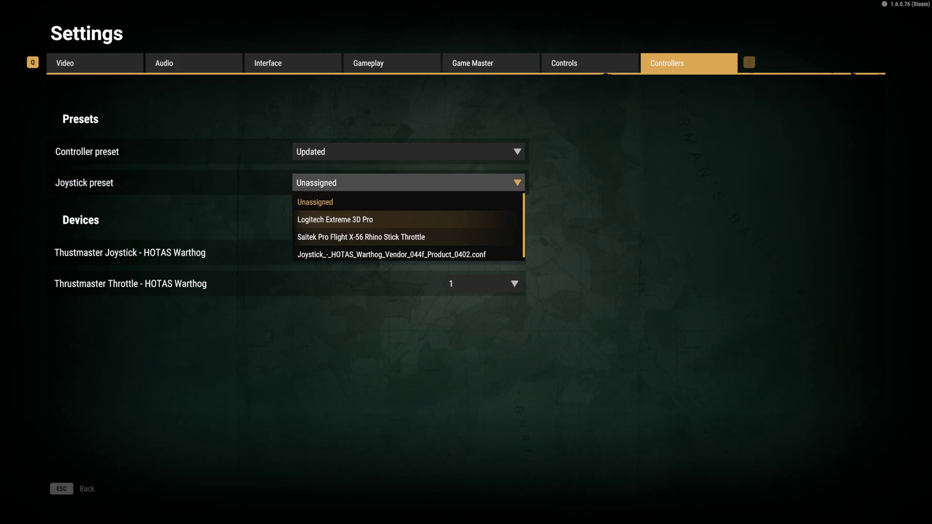
pyautogui.press('Return')
pyautogui.press('Down')
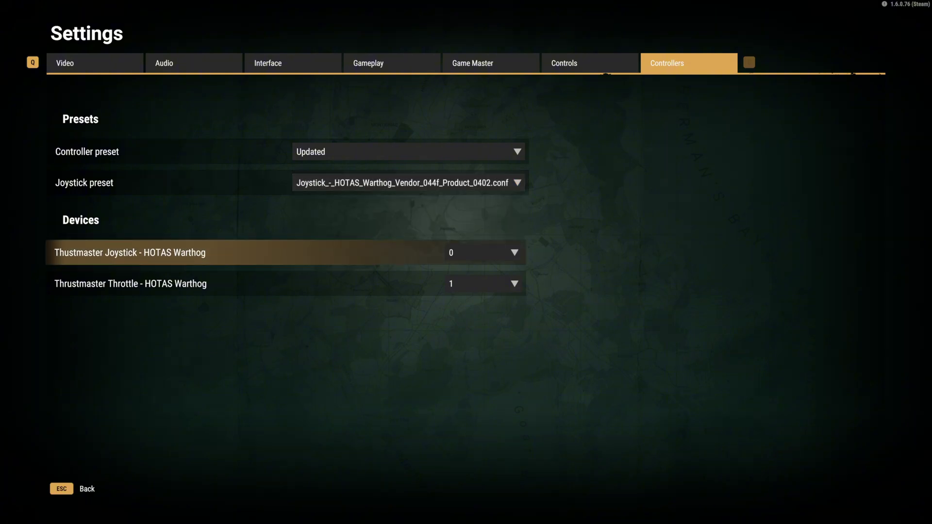
pyautogui.press('Up')
pyautogui.press('Up')
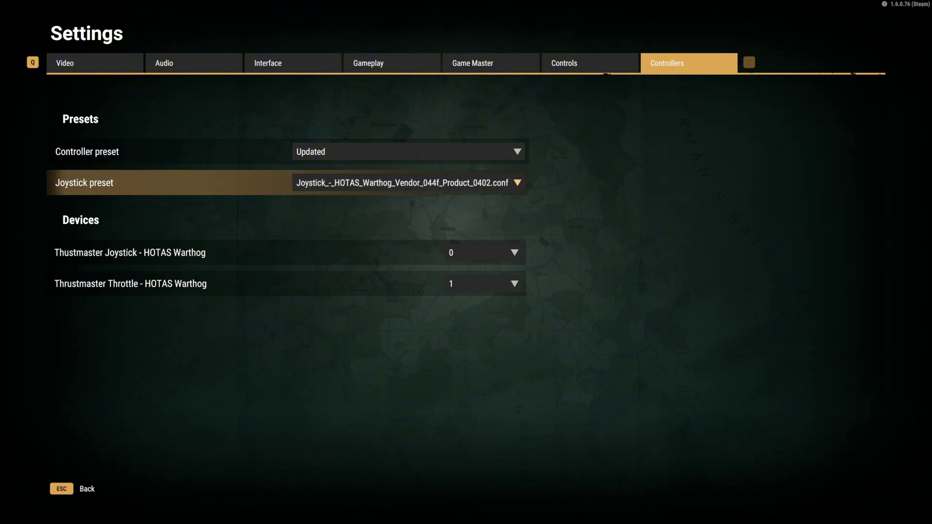
pyautogui.press('Down')
pyautogui.press('Down')
pyautogui.press('Escape')
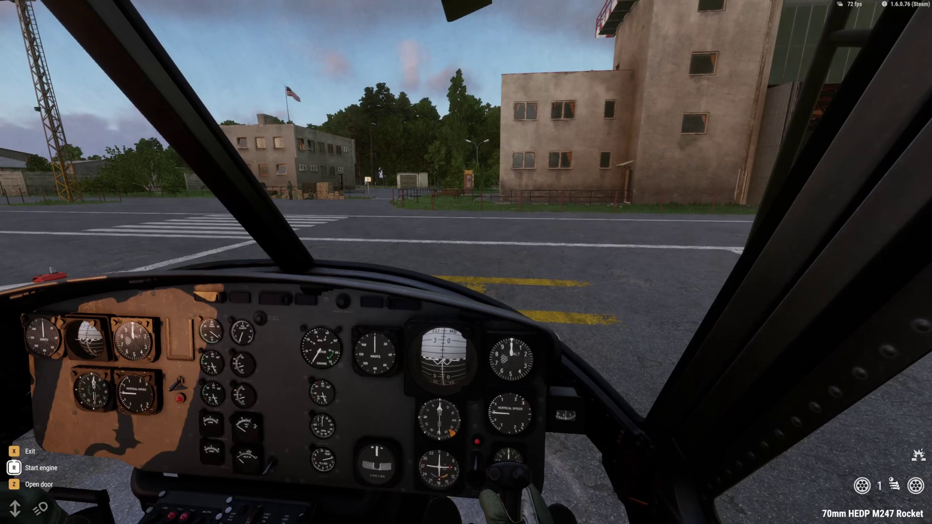
# Start the UH-1H engine with R and deploy the collimator sight with F.
pyautogui.press('r')
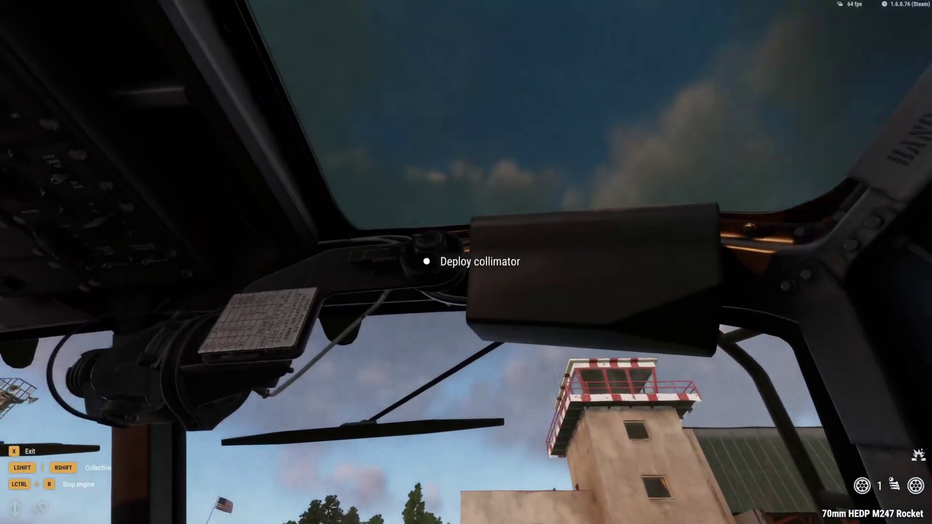
pyautogui.press('f')
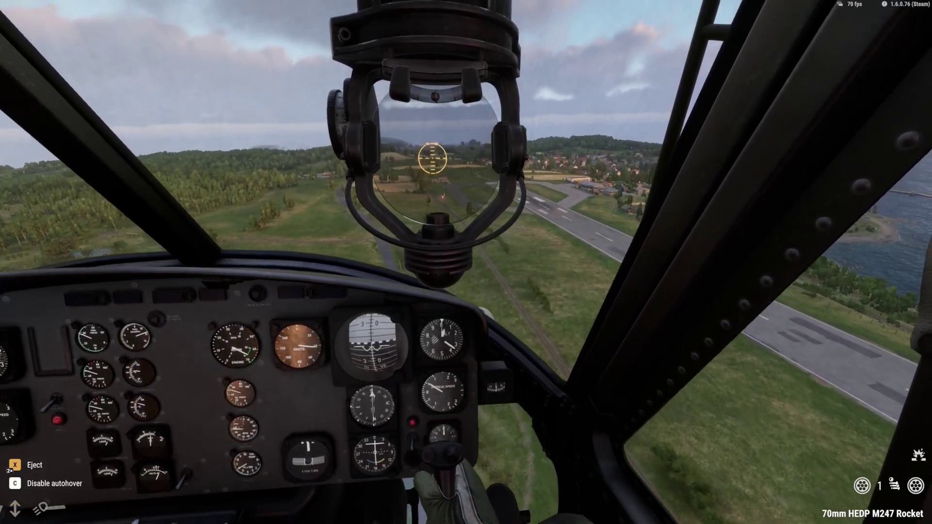
# Switch off the UH-1H's autohover with C to fly it manually.
pyautogui.press('c')
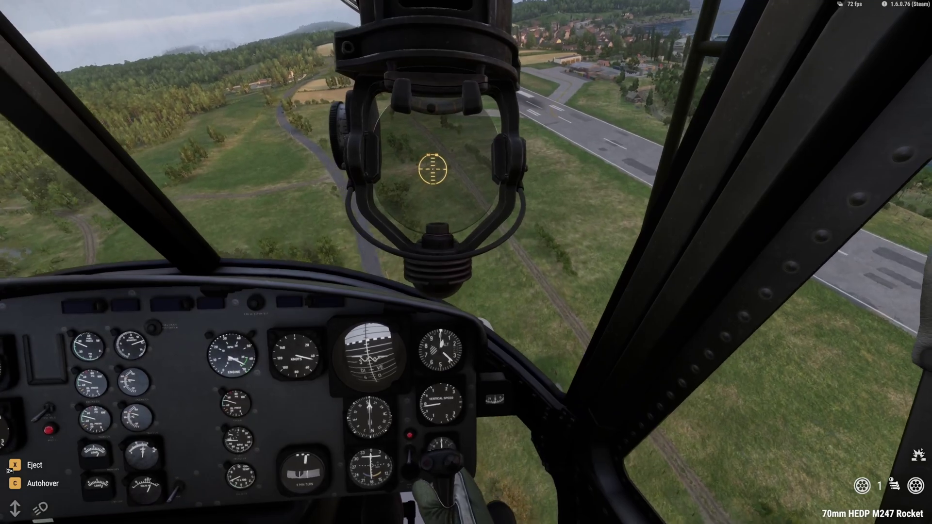